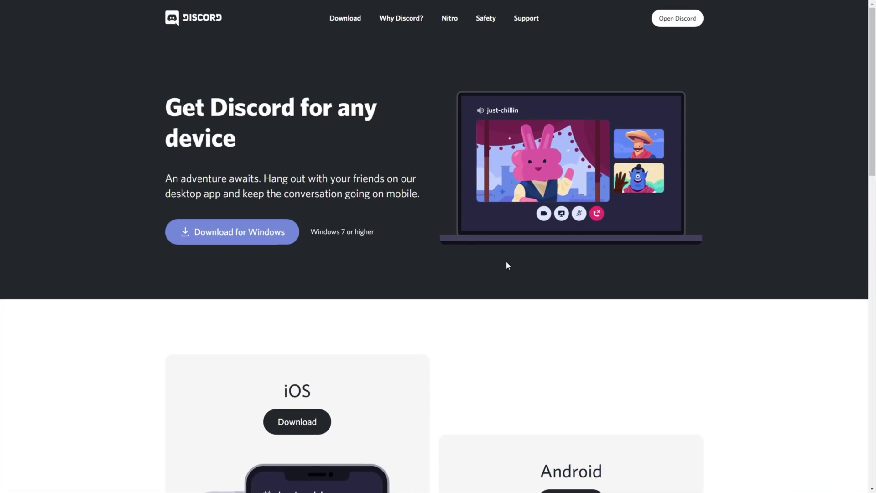
Download the Discord installer for Windows from the Discord download page.
left_click(205, 230)
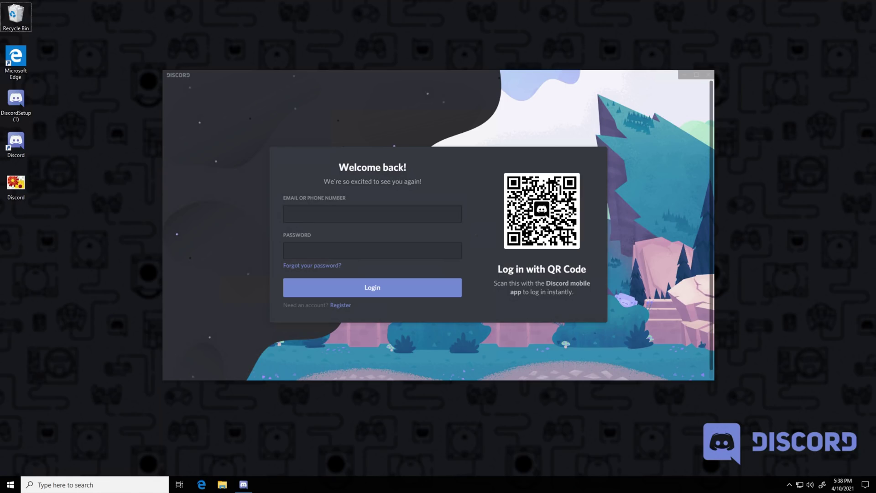
Refresh the desktop and close the Discord login window.
left_click_drag(455, 69, 464, 68)
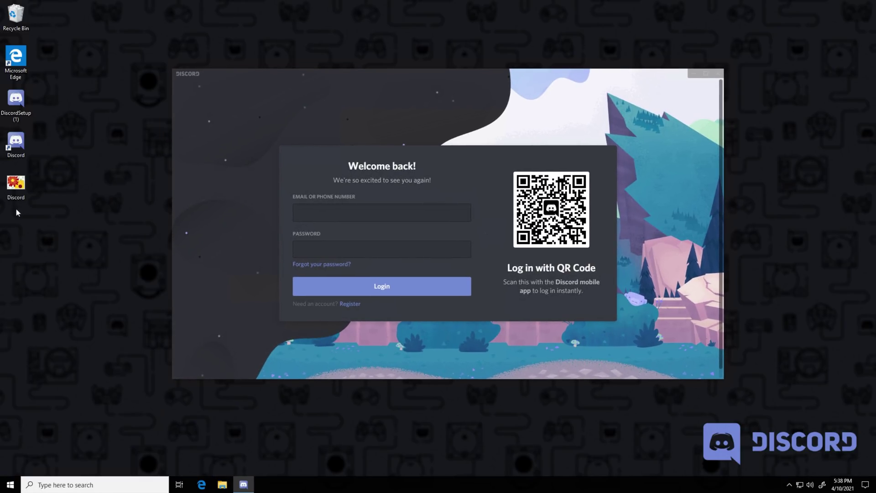
left_click(13, 191)
right_click(120, 197)
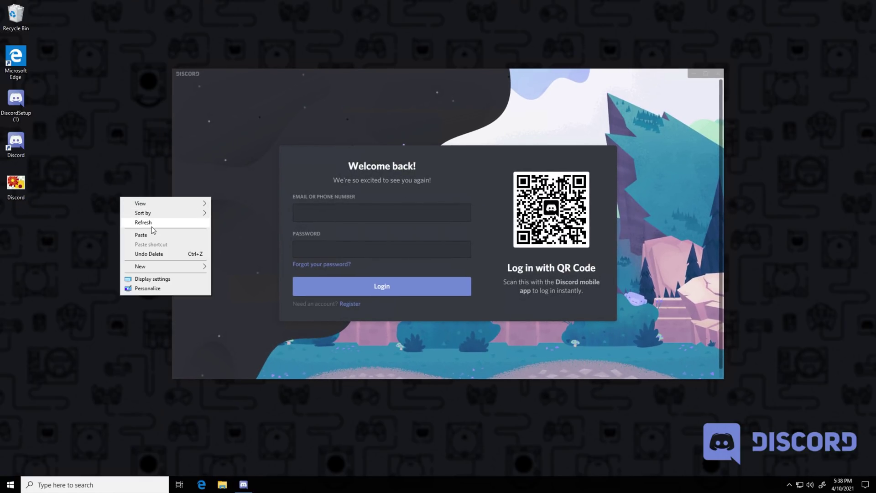
left_click(187, 222)
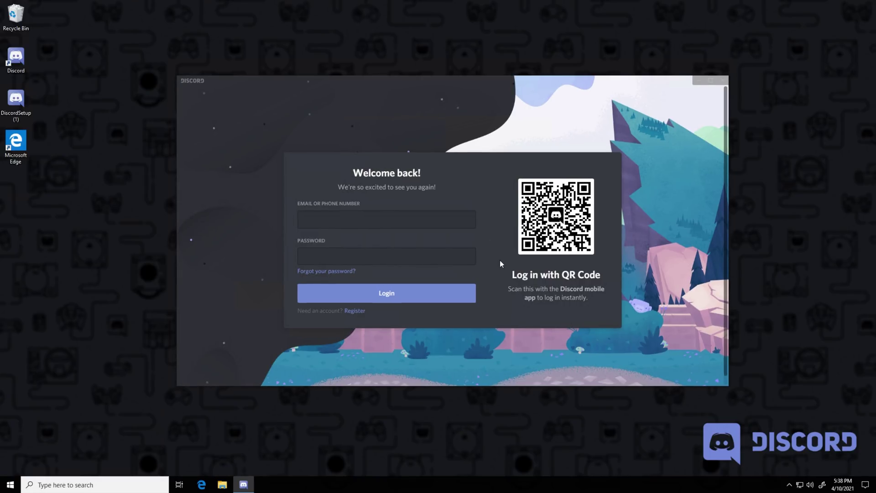
left_click(723, 81)
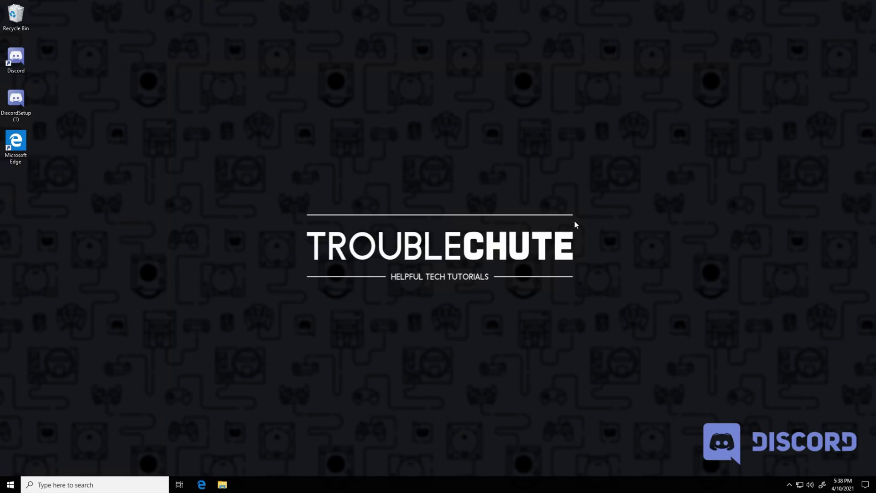
Uninstall Discord from the installed apps list in Windows Settings.
left_click(10, 484)
left_click(11, 450)
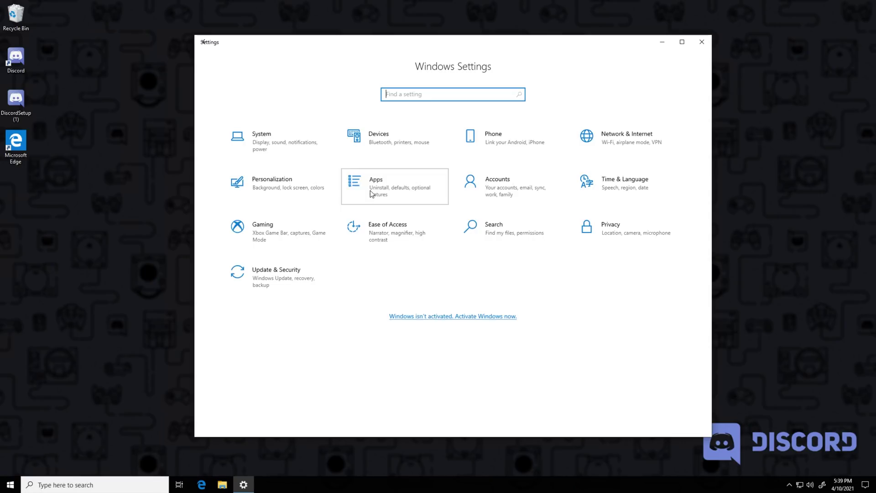
left_click(371, 192)
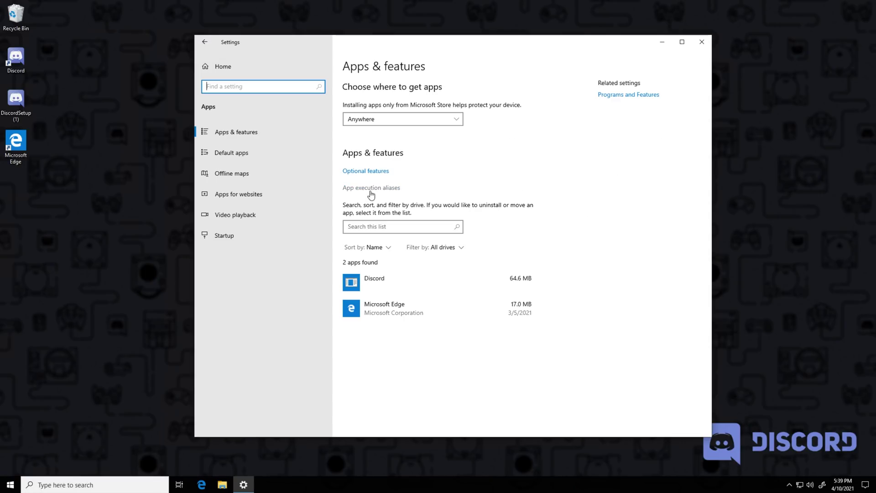
left_click(411, 278)
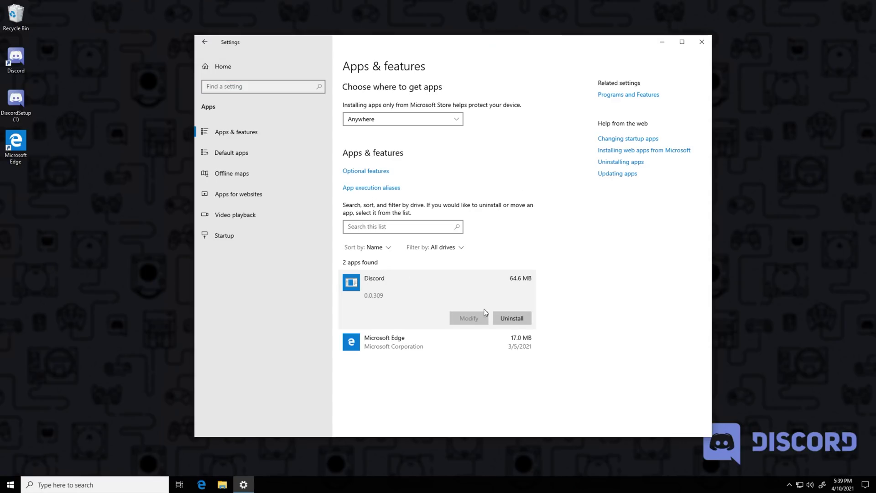
left_click(503, 318)
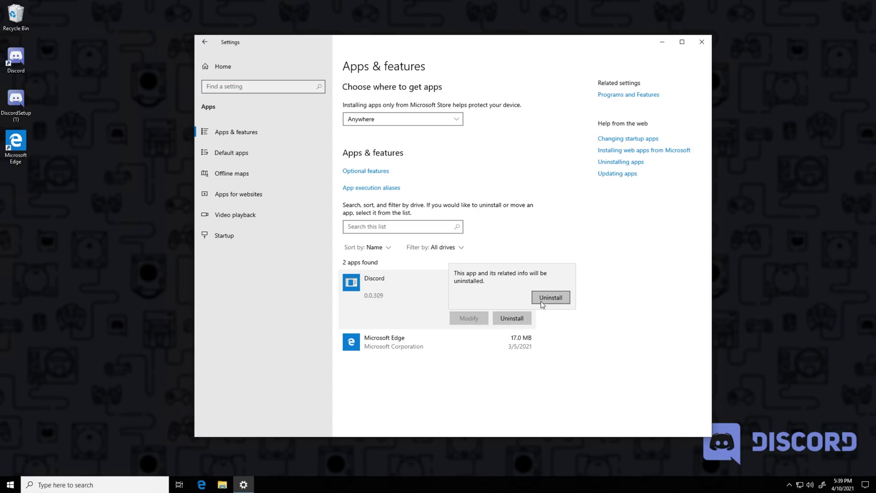
left_click(543, 301)
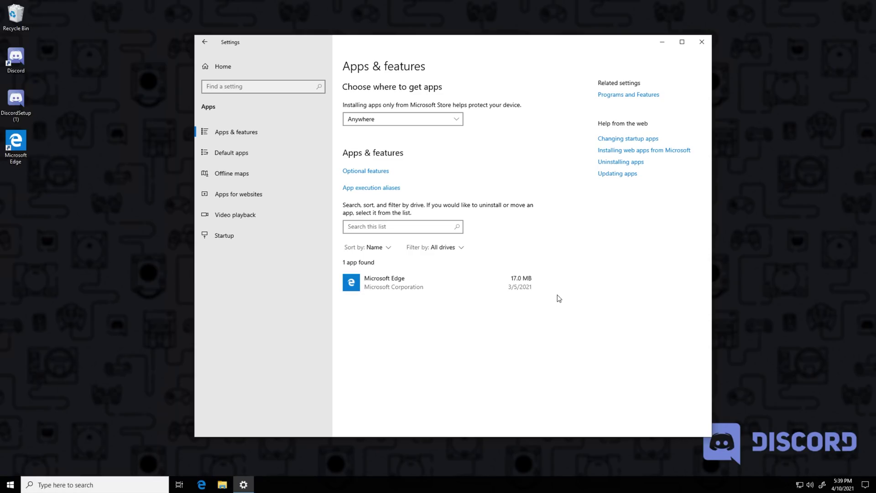
Reload the Apps & features list to check whether Discord is still installed, and close Windows Settings.
left_click(205, 44)
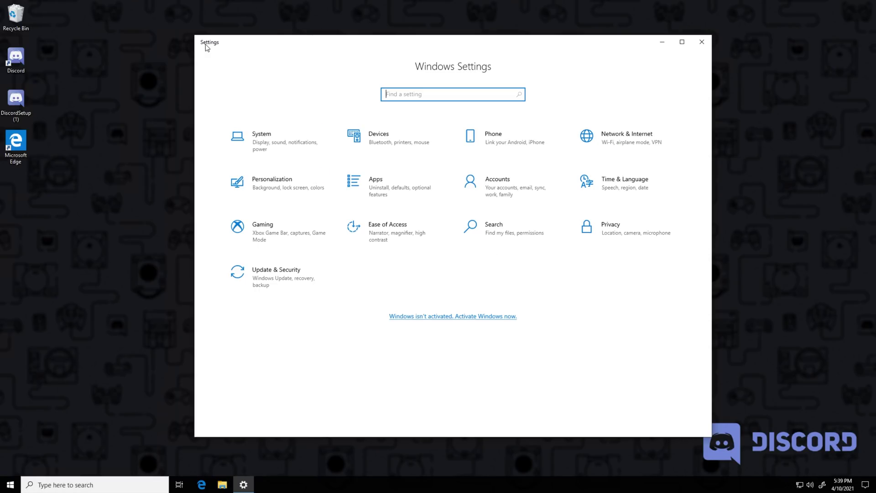
left_click(350, 199)
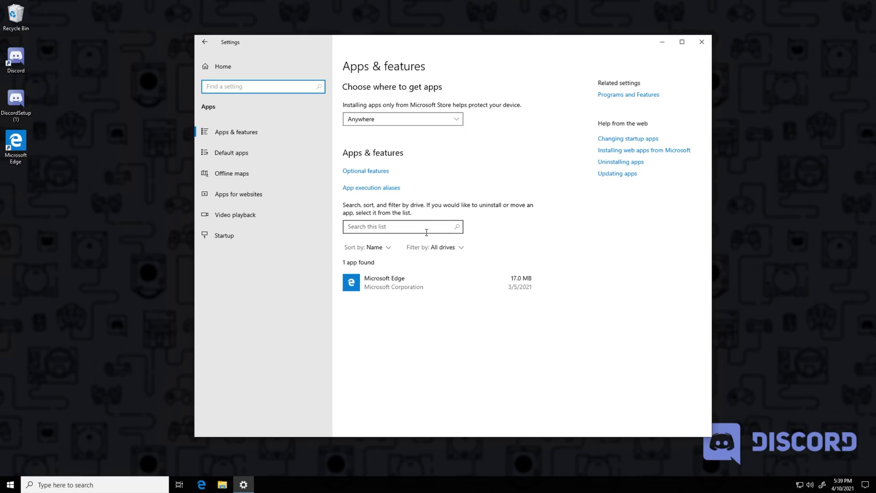
left_click(701, 44)
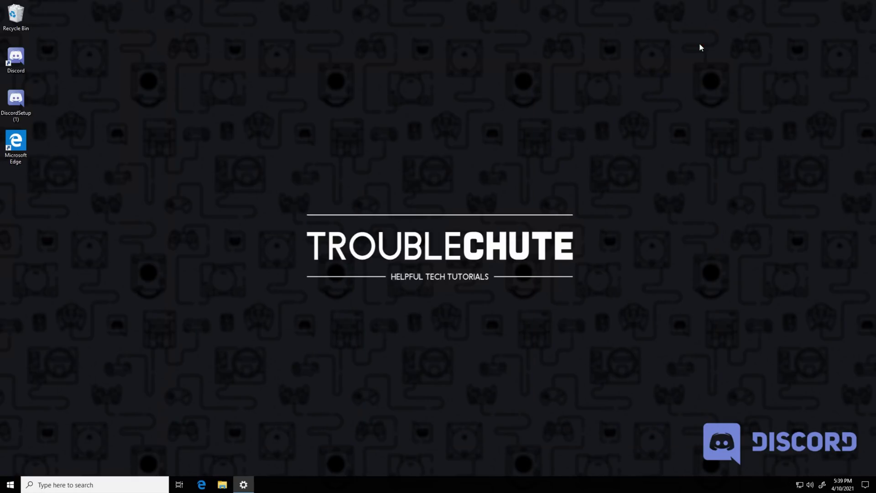
left_click_drag(35, 64, 15, 64)
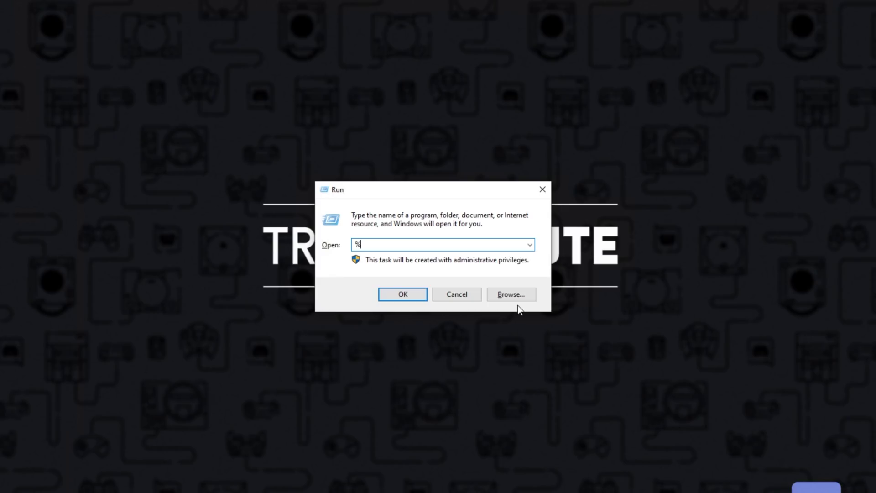
Run %appdata% to open the Roaming folder and go into its discord folder.
type("appdata%")
key("Return")
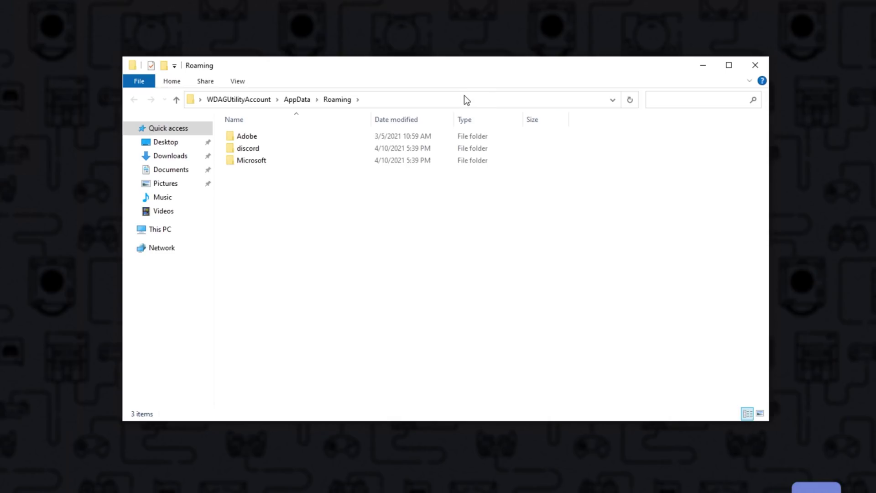
left_click(336, 146)
double_click(336, 146)
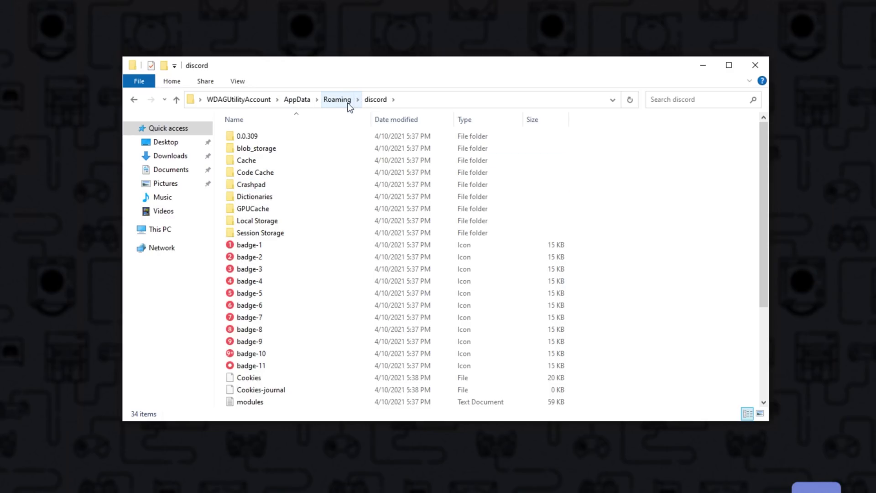
Look through the discord folder's contents, including 0.0.309, and delete the discord folder from AppData\Roaming.
scroll(300, 185, "down", 4)
scroll(300, 192, "up", 4)
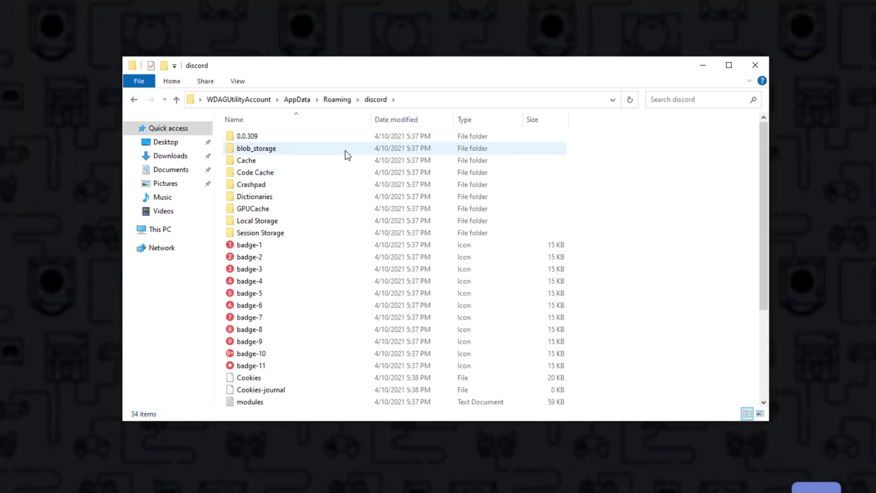
double_click(321, 136)
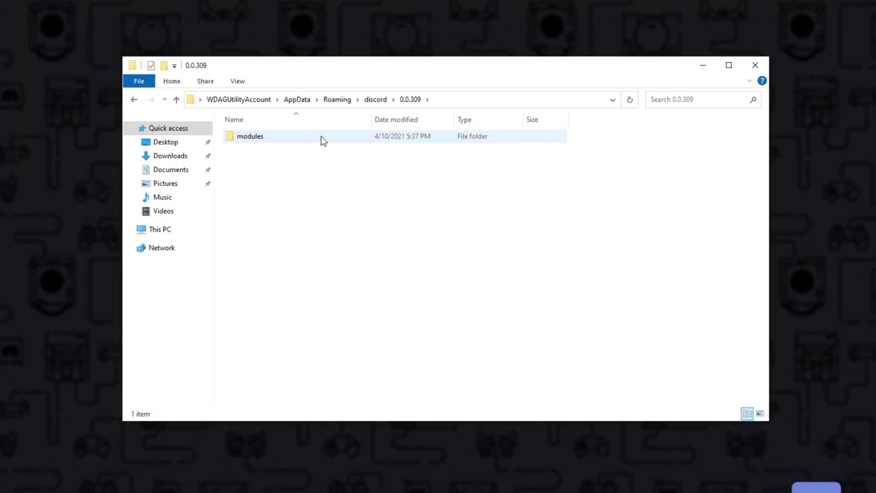
key("alt+Left")
left_click(336, 100)
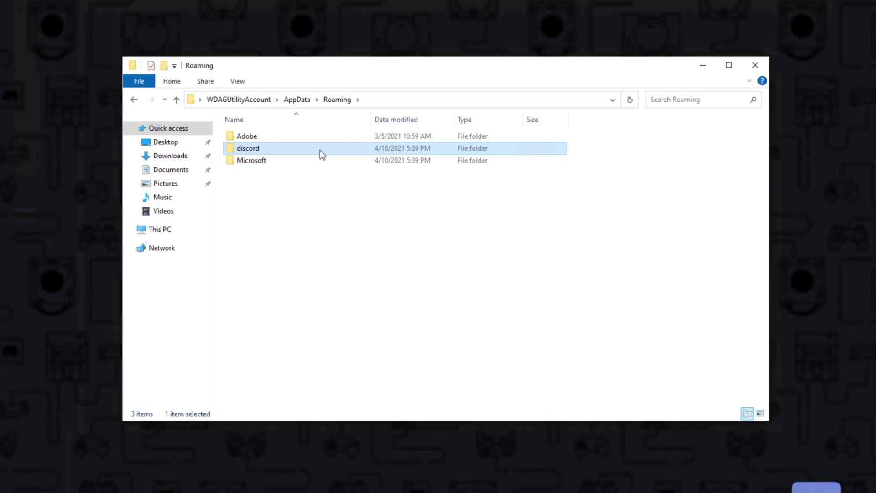
key("Delete")
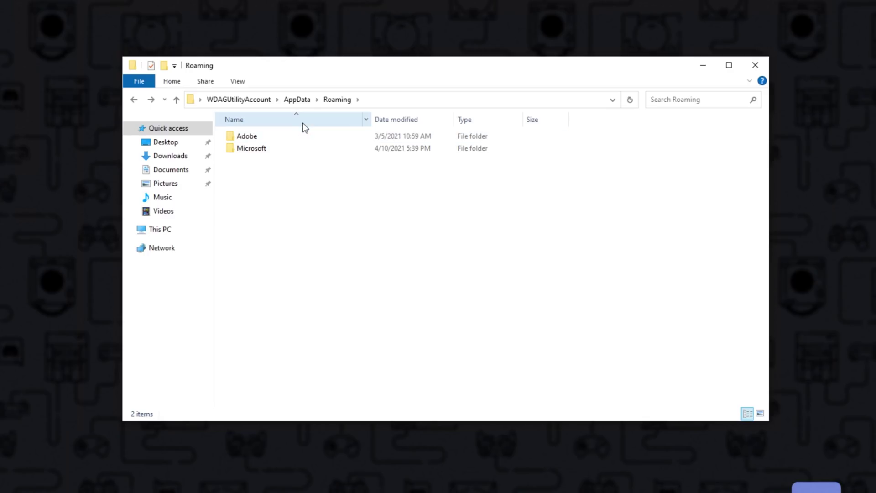
Check the contents of the Discord folder in AppData\Local and delete that folder.
left_click(299, 99)
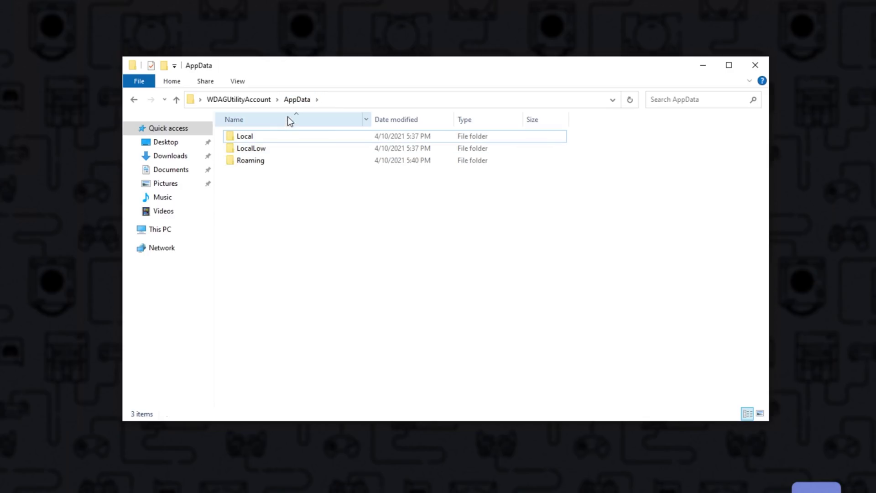
left_click(283, 136)
double_click(284, 136)
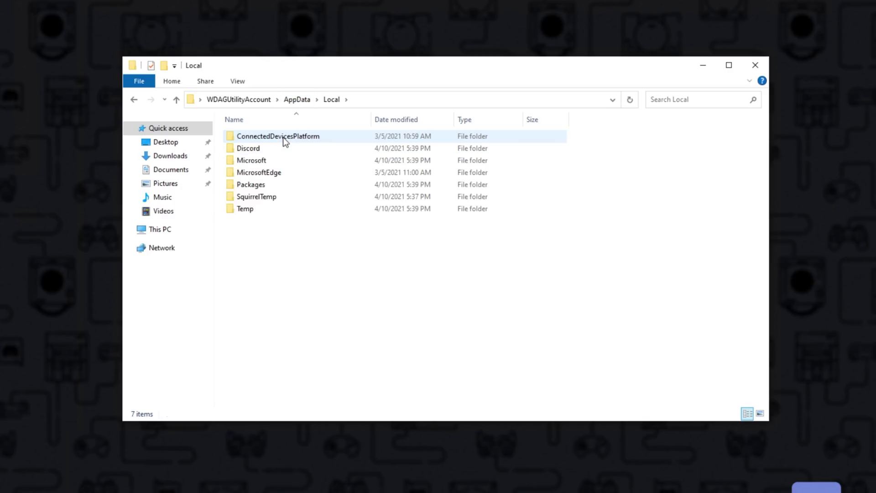
left_click(286, 150)
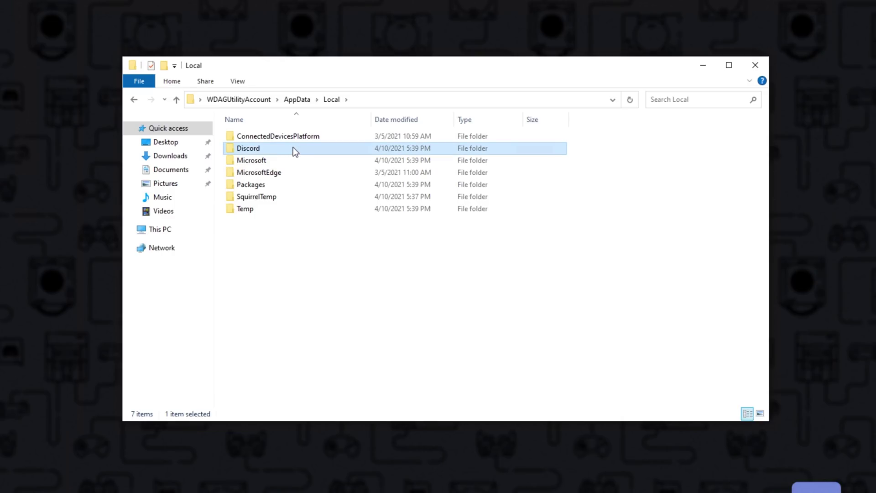
double_click(293, 147)
left_click_drag(300, 178, 302, 136)
left_click(290, 150)
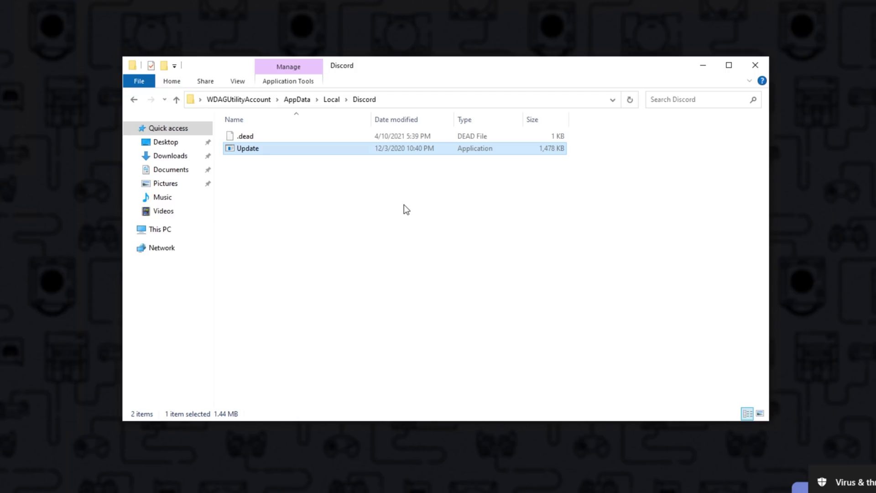
key("BackSpace")
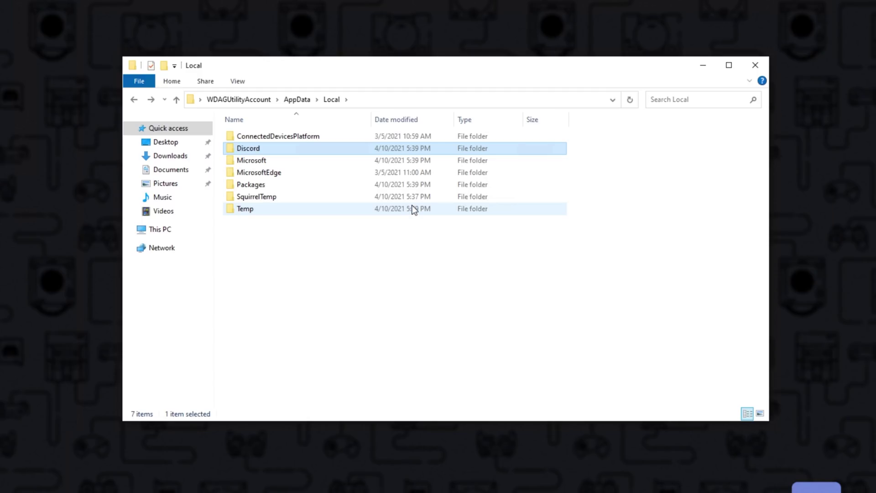
key("Delete")
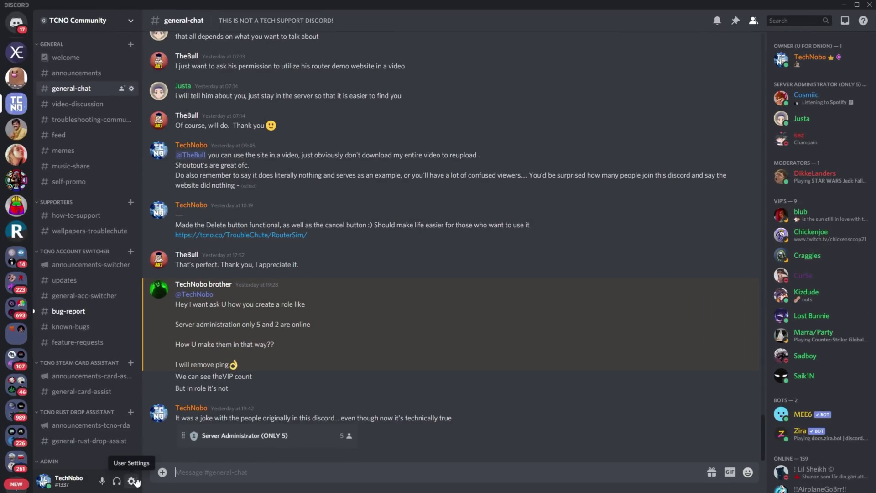
Switch to Discord and view the Hardware Acceleration option in the Advanced user settings.
left_click(132, 481)
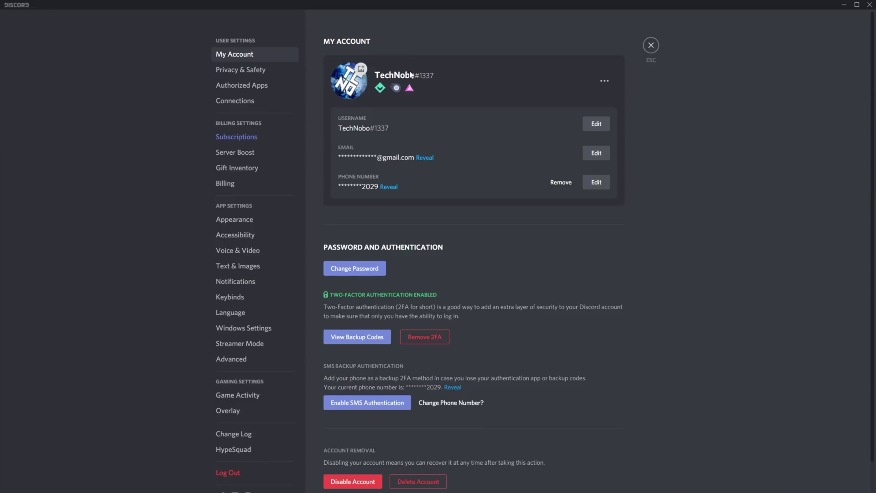
left_click(239, 359)
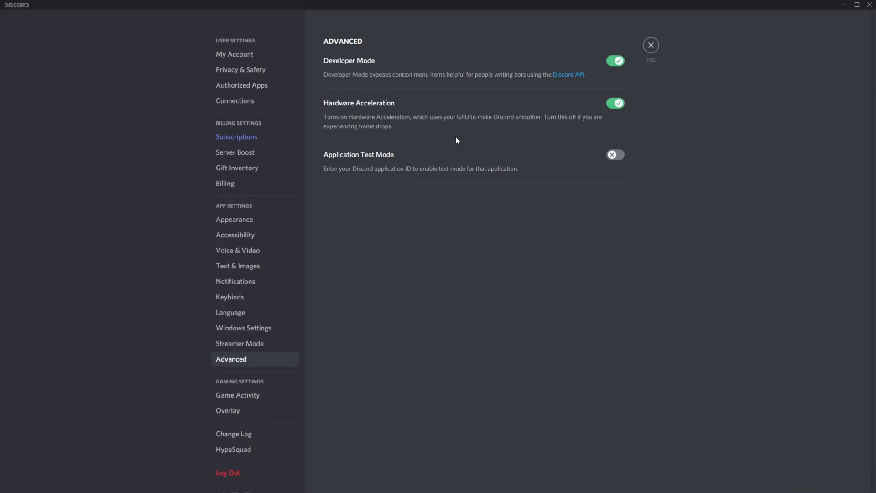
Examine the Voice & Video settings for input sensitivity, noise suppression, video codec, voice processing, Quality of Service, attenuation and voice diagnostics.
left_click(261, 250)
scroll(475, 183, "down", 6)
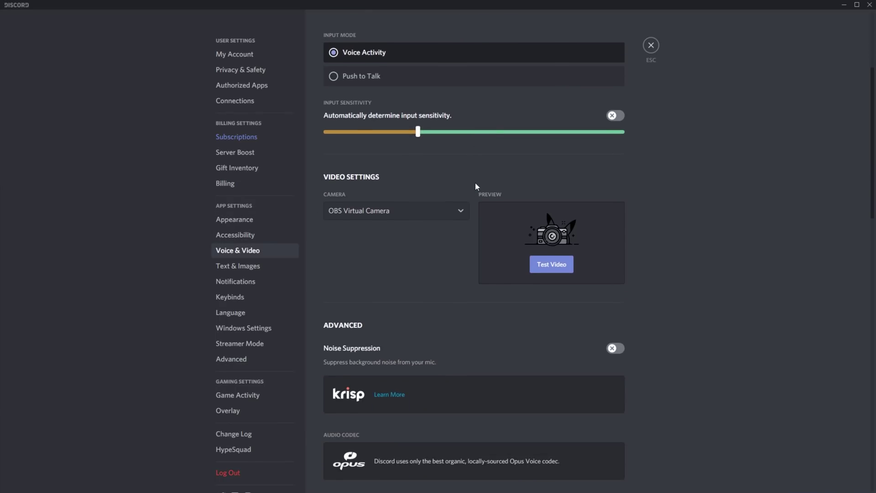
left_click(450, 114)
left_click(450, 114)
scroll(451, 159, "down", 3)
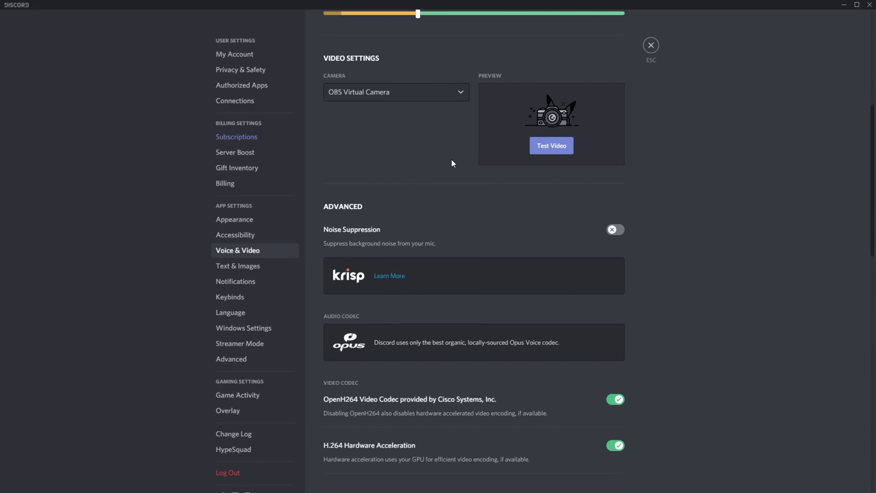
scroll(448, 180, "down", 1)
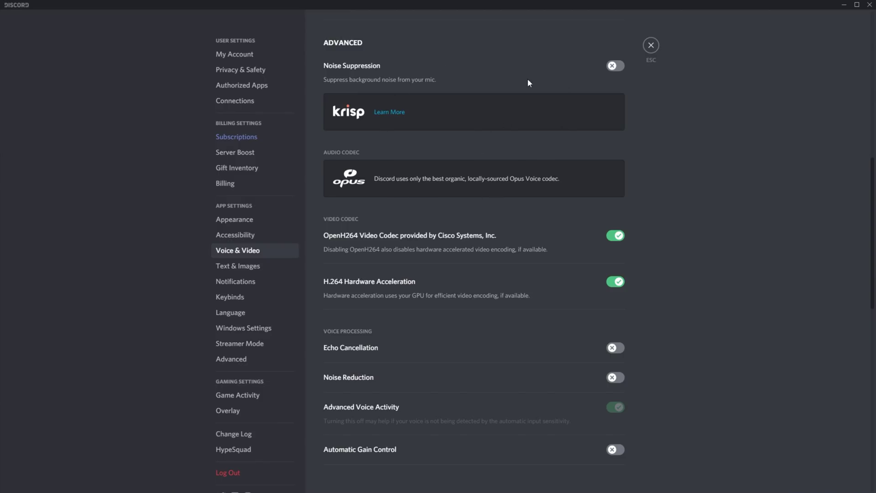
scroll(429, 292, "down", 1)
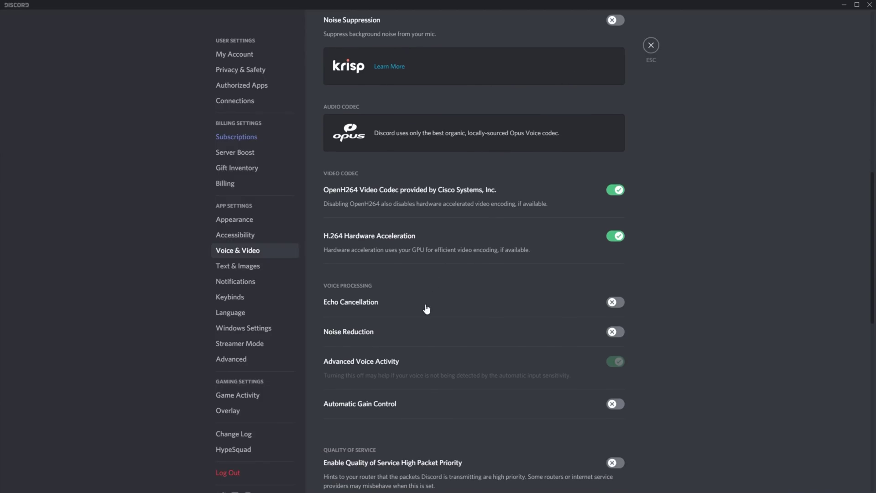
scroll(422, 295, "down", 1)
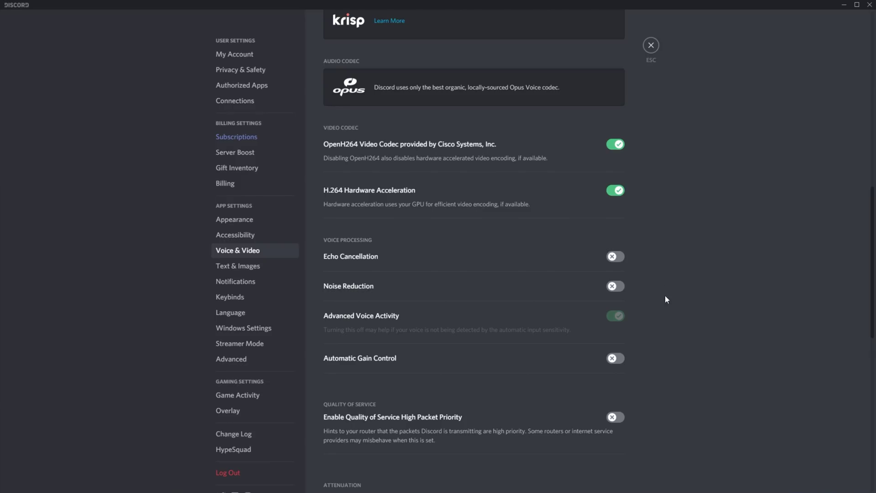
scroll(664, 254, "up", 1)
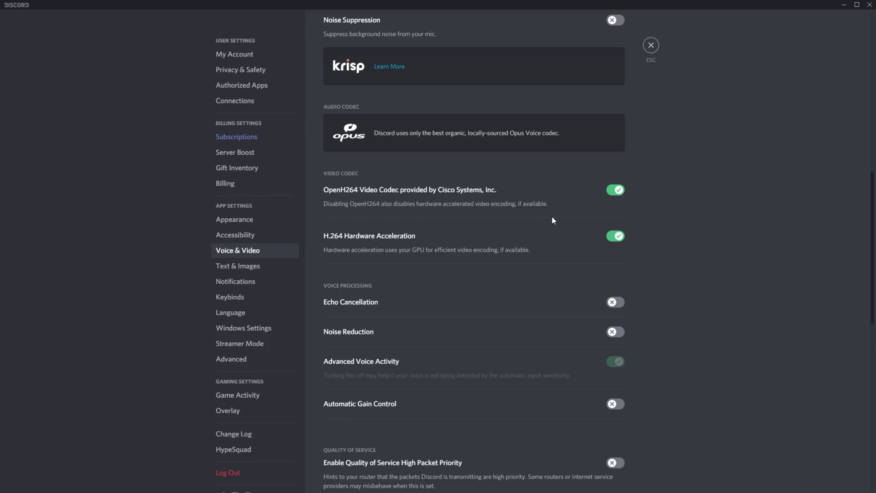
scroll(548, 219, "down", 6)
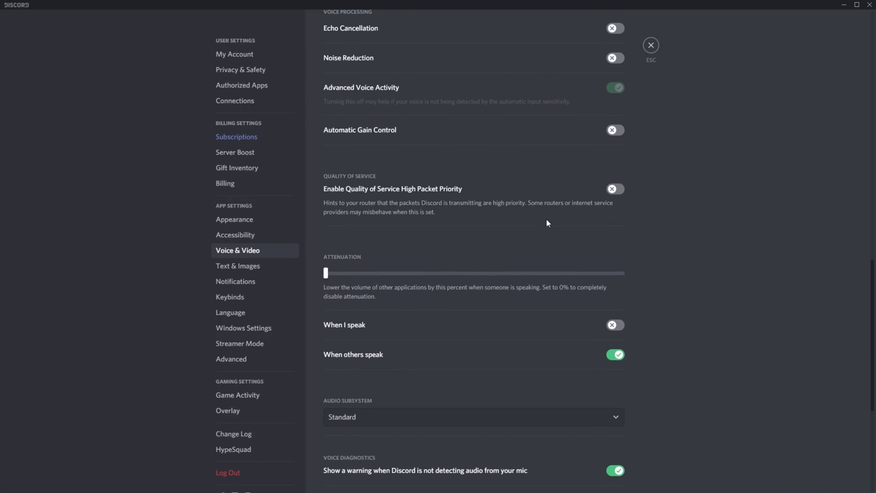
scroll(547, 220, "down", 5)
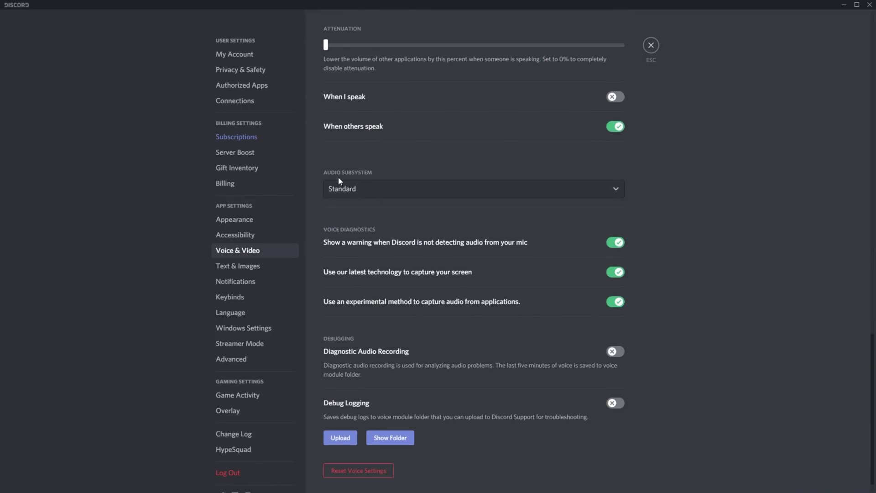
View the Audio Subsystem choices Standard and Legacy without selecting a different one.
left_click(400, 191)
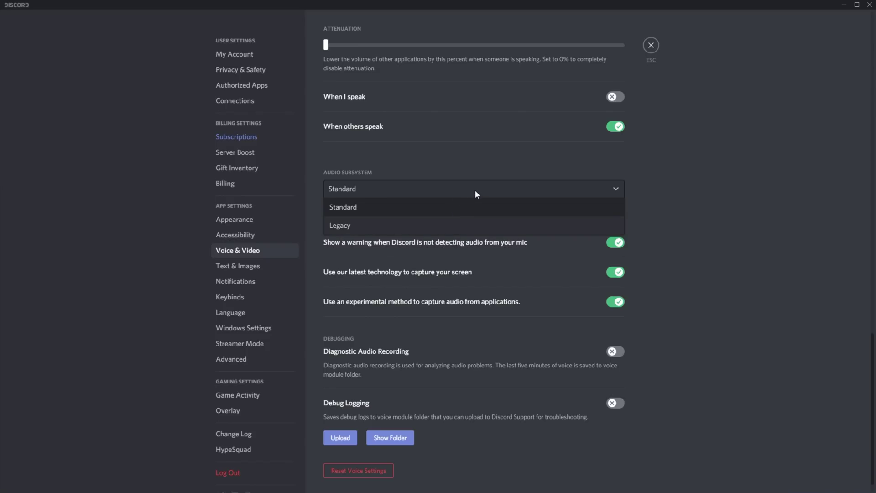
left_click(435, 191)
left_click(433, 185)
left_click(440, 182)
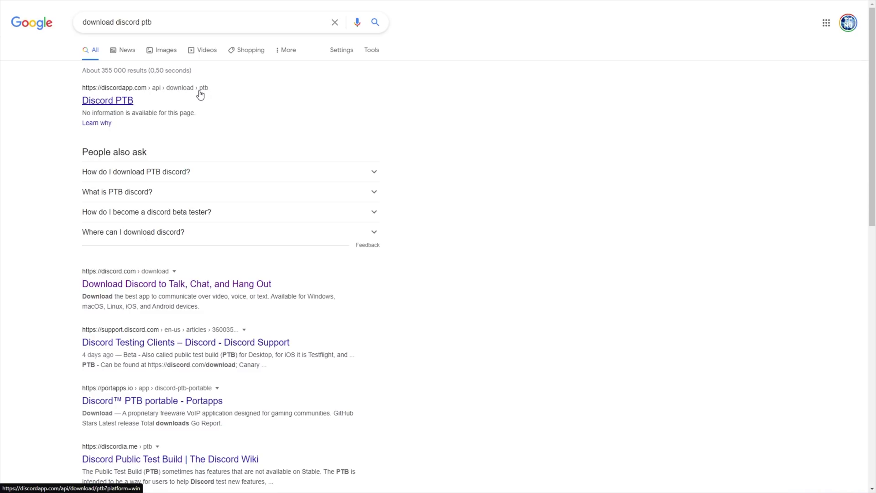
Switch to the browser and download the Discord PTB installer from the discordapp.com search result.
left_click(117, 101)
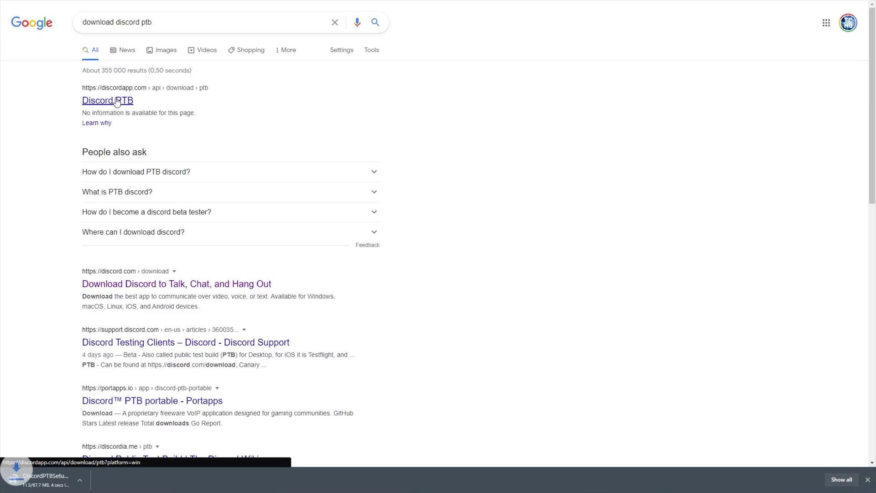